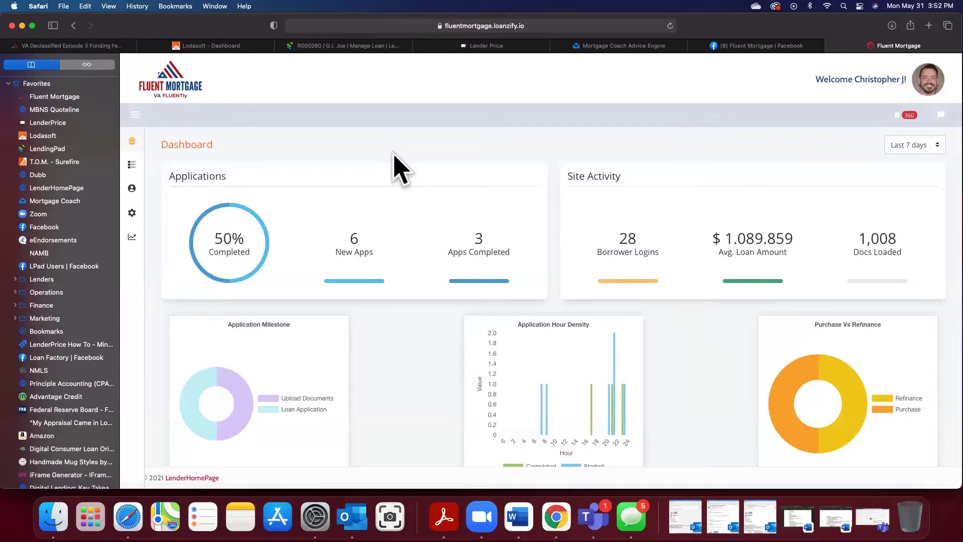
# Open the account management dashboard and look over the products offered under Admin Access and Loan Officer Access.
pyautogui.click(930, 88)
pyautogui.click(925, 118)
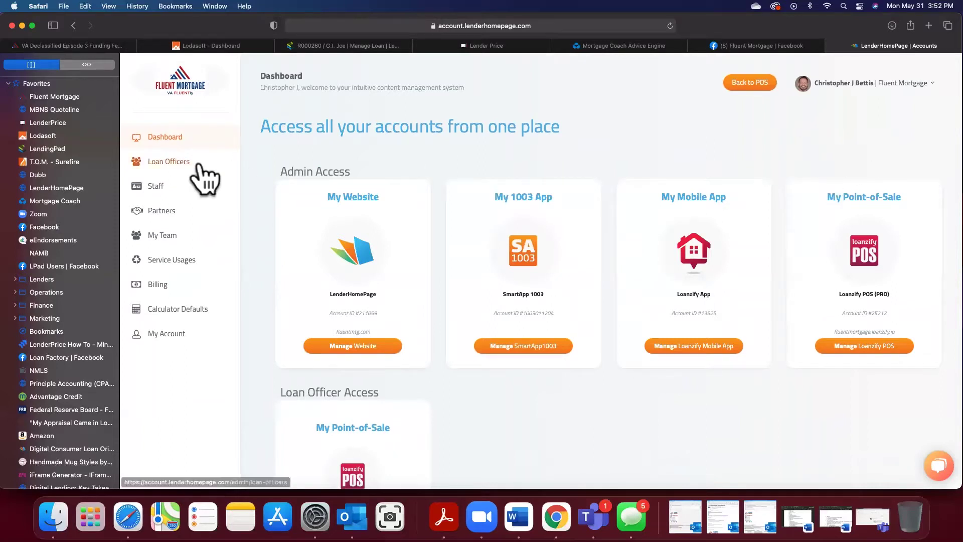
pyautogui.scroll(-2, 704, 399)
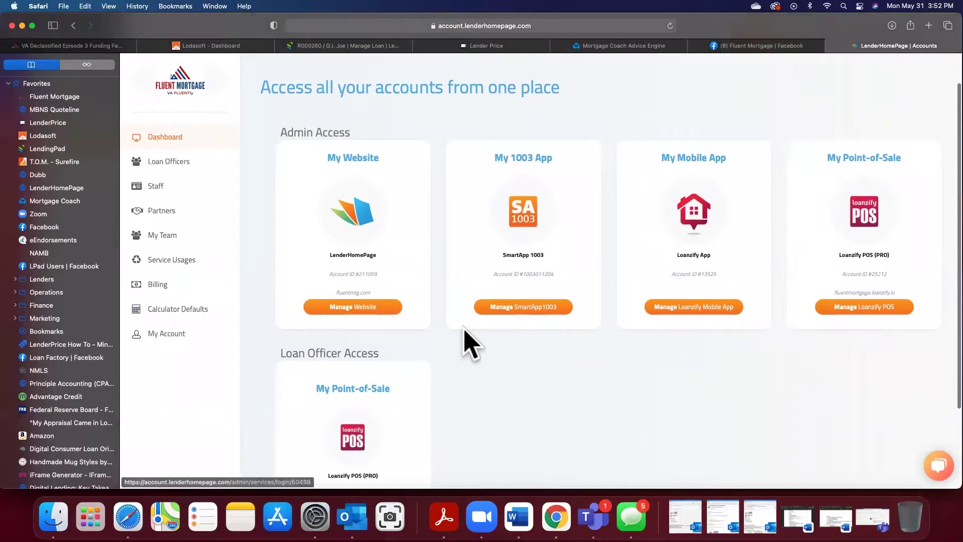
pyautogui.scroll(2, 546, 387)
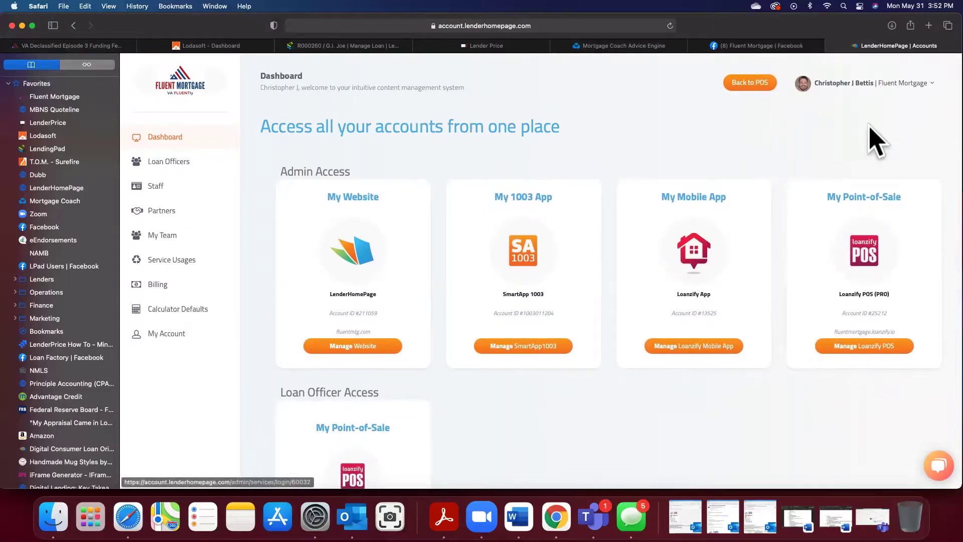
# Go to management of the Loanzify POS and open its platform configuration settings.
pyautogui.click(872, 351)
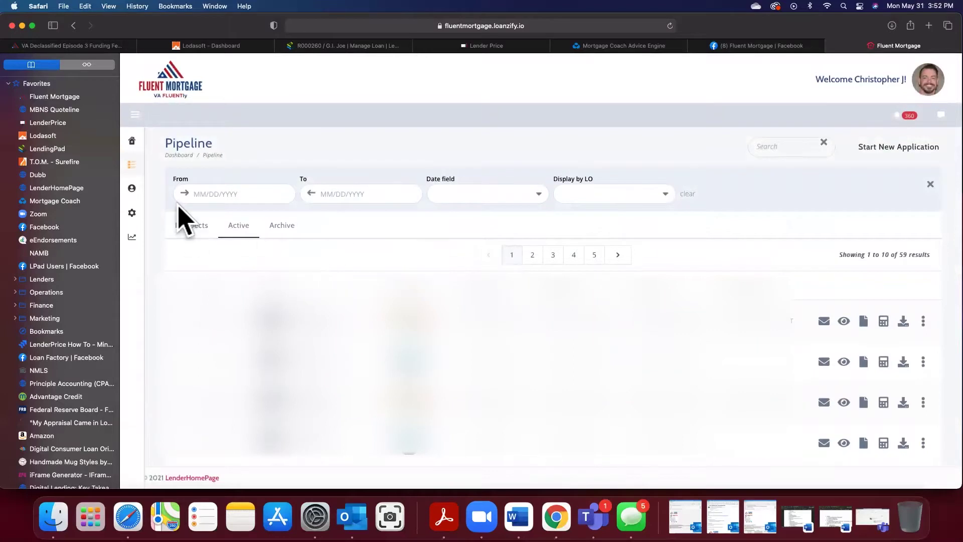
pyautogui.moveTo(133, 194)
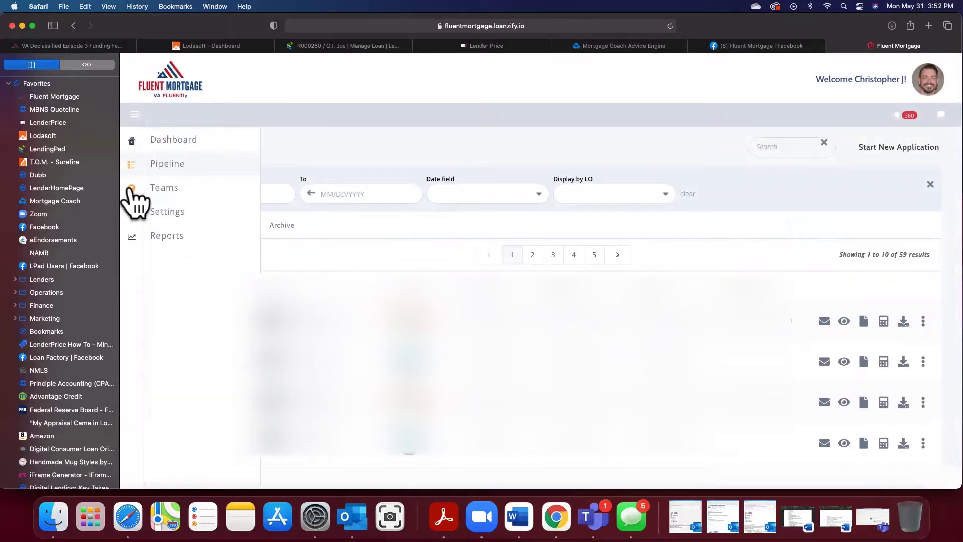
pyautogui.click(180, 234)
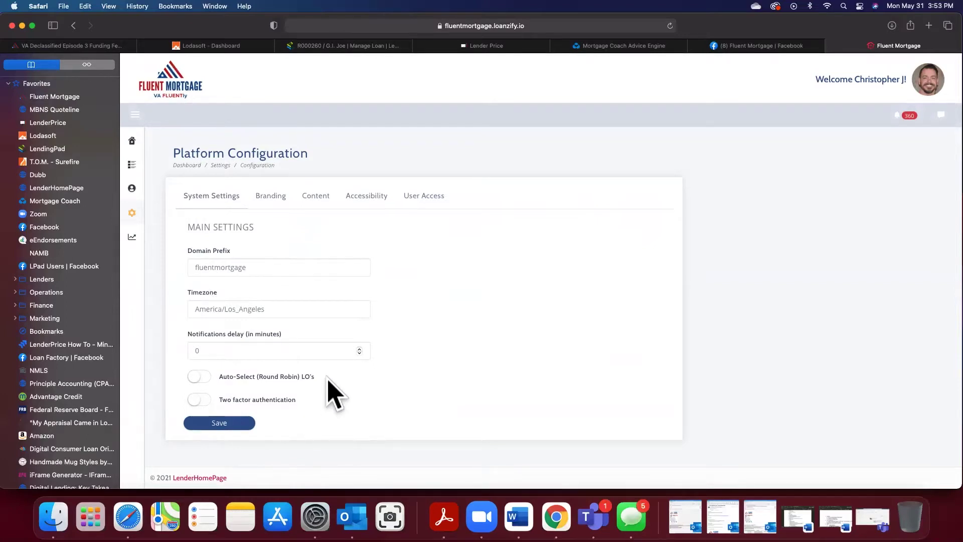
# Review the platform's Branding settings, covering the logo and background images, the color palette and the fonts.
pyautogui.click(269, 197)
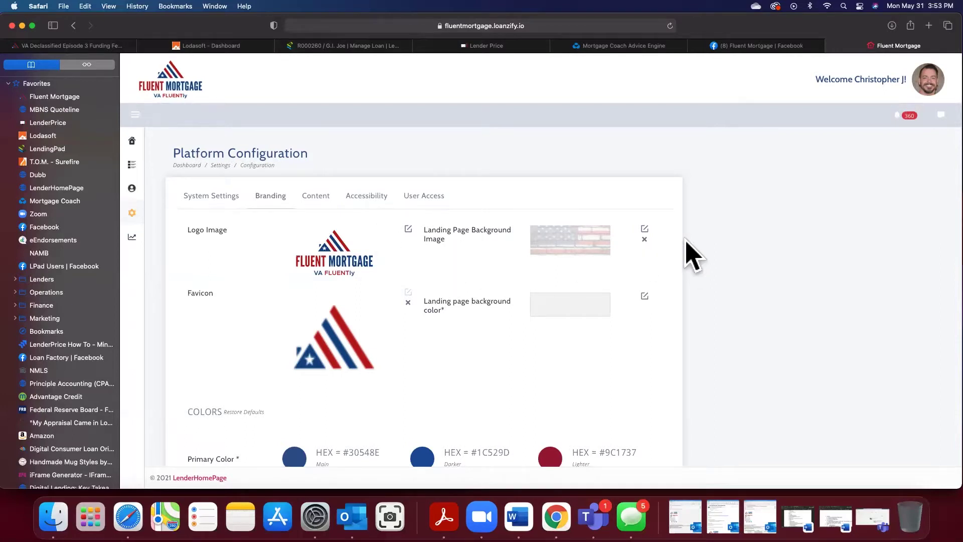
pyautogui.scroll(-5, 659, 365)
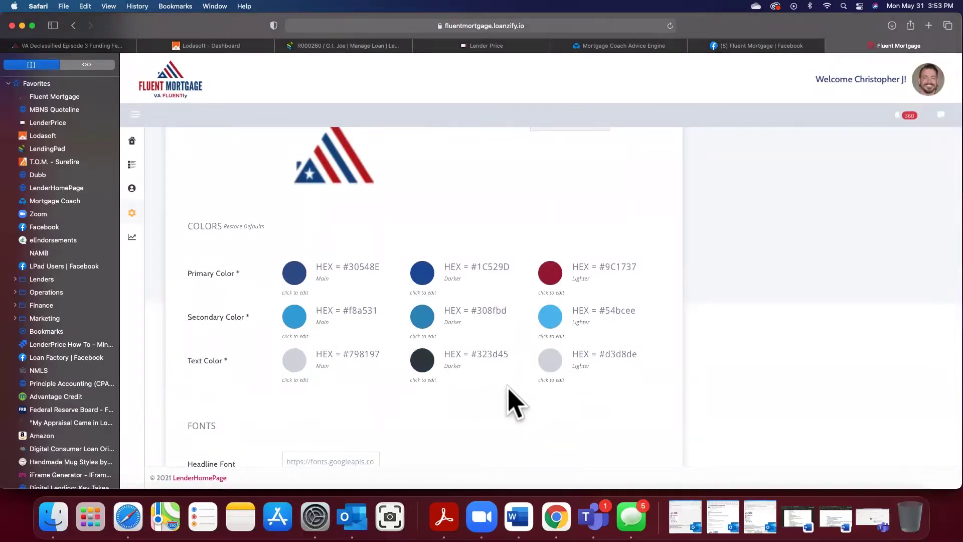
pyautogui.scroll(-7, 514, 400)
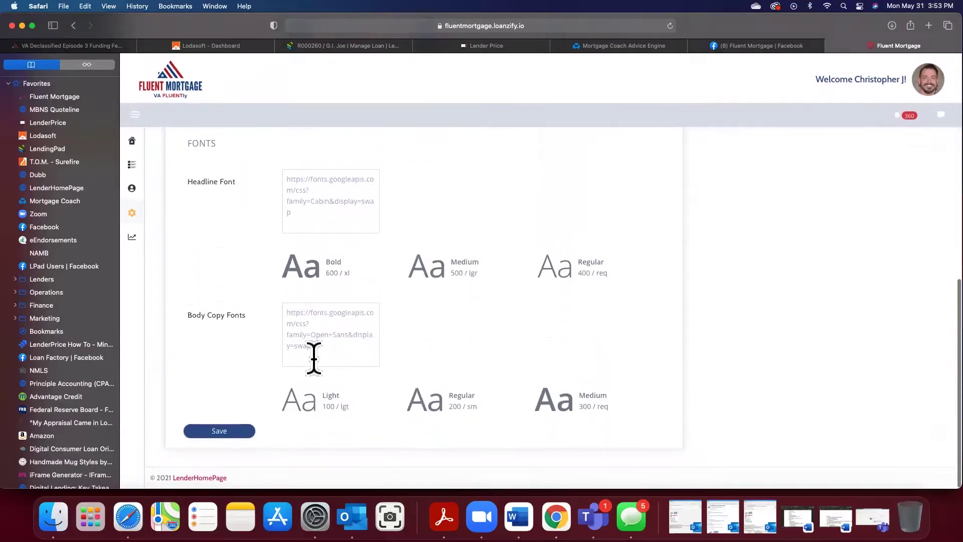
pyautogui.scroll(15, 344, 386)
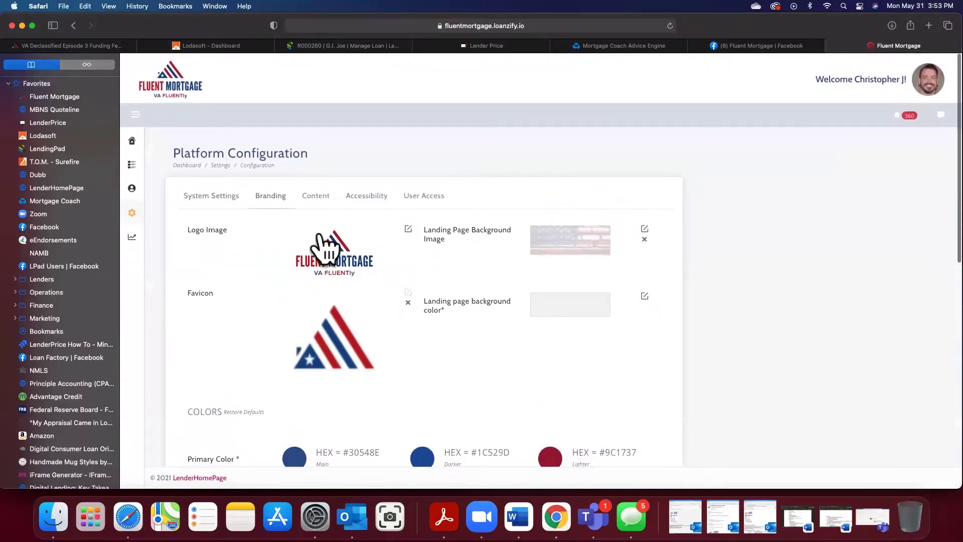
# Review the platform's Content settings from the landing page headline and footer info down through the rest of the page.
pyautogui.click(316, 197)
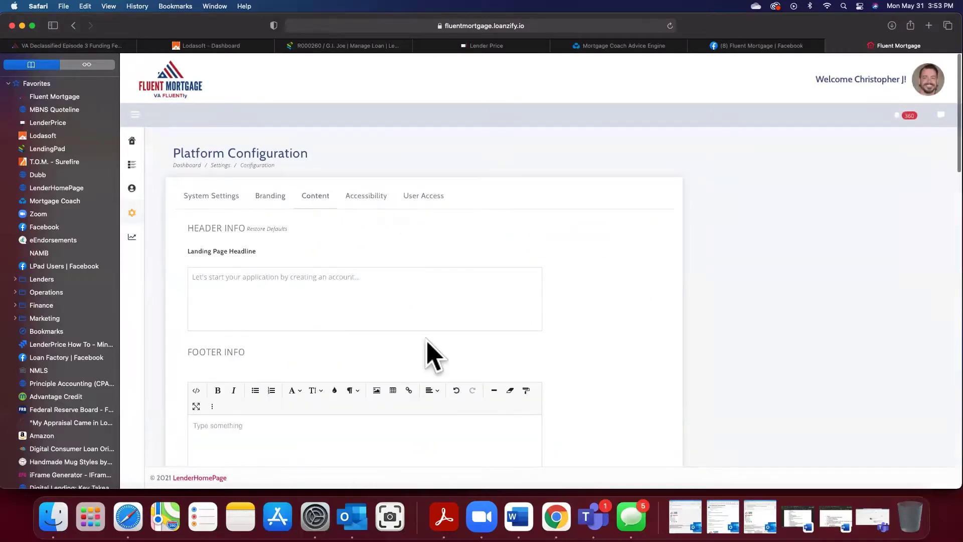
pyautogui.scroll(-15, 581, 355)
pyautogui.scroll(15, 582, 355)
# Check the Accessibility widget setting and review the User Access permissions for each role.
pyautogui.click(364, 199)
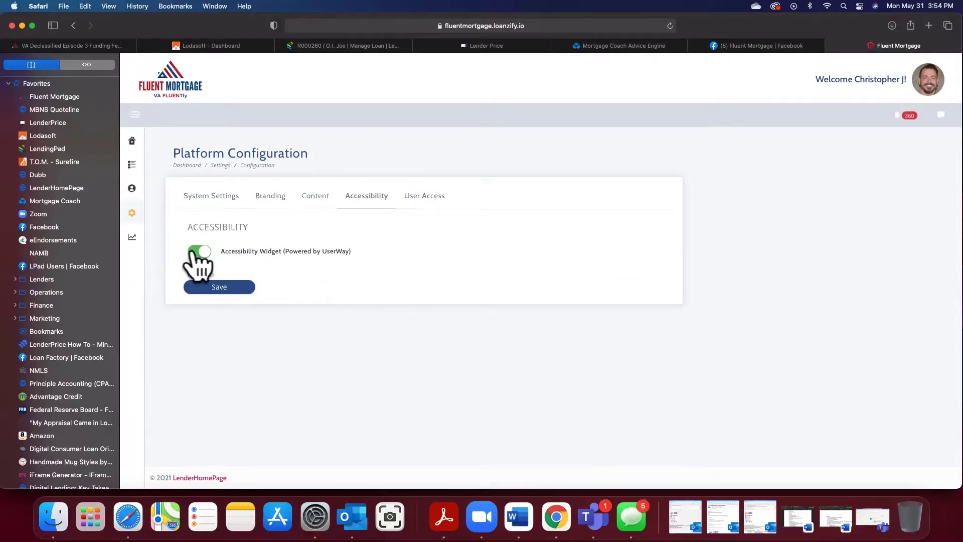
pyautogui.click(427, 197)
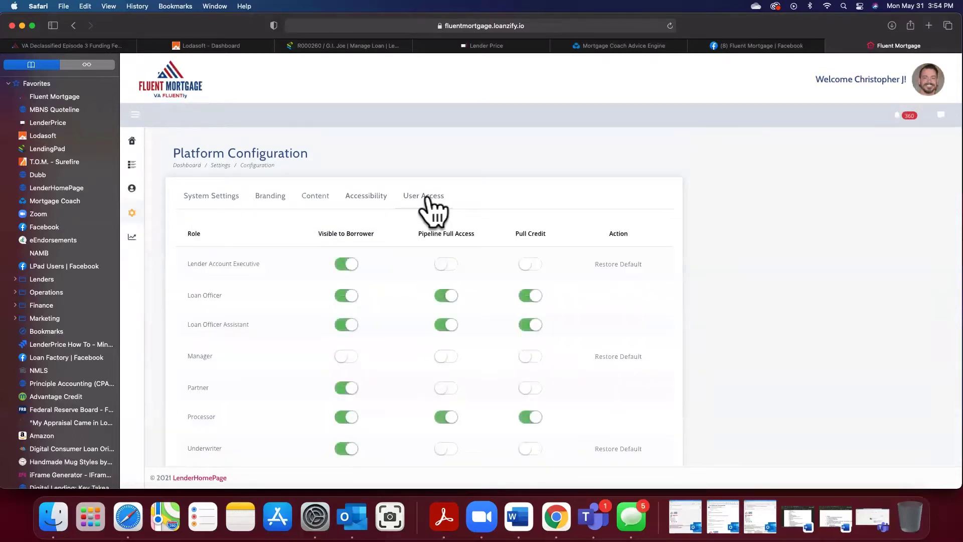
pyautogui.scroll(-2, 714, 341)
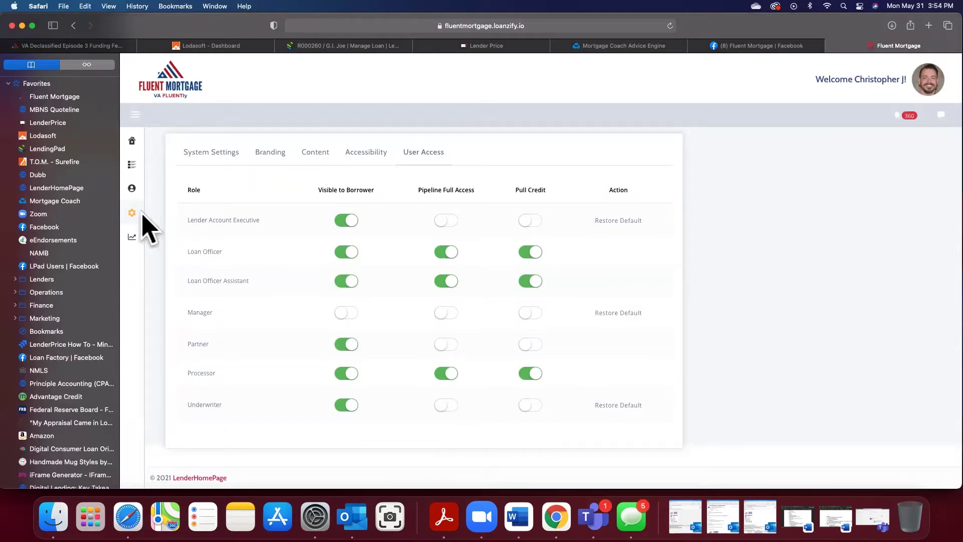
# Open the Document Requests settings, review the trigger and documents of the Purchase needs list, and leave the list without editing it.
pyautogui.moveTo(132, 213)
pyautogui.click(164, 213)
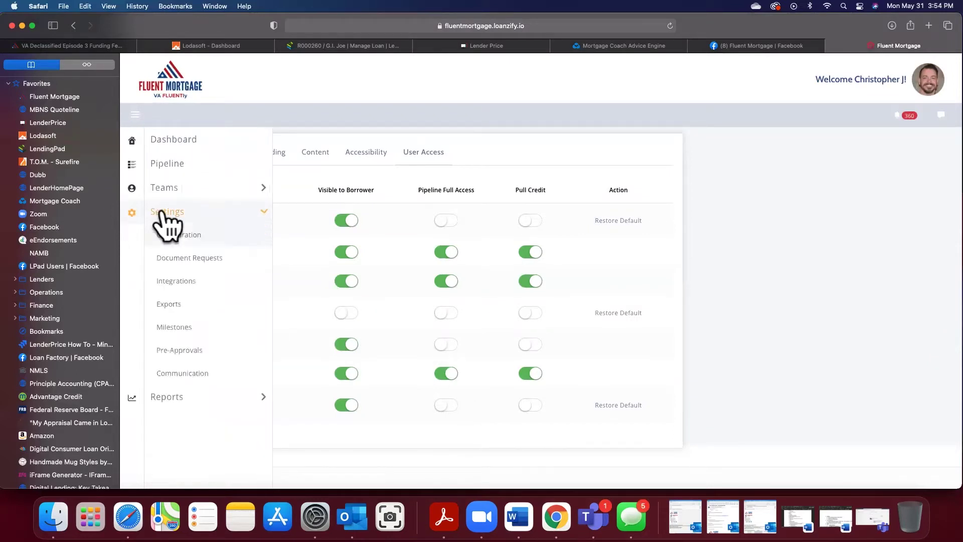
pyautogui.click(212, 257)
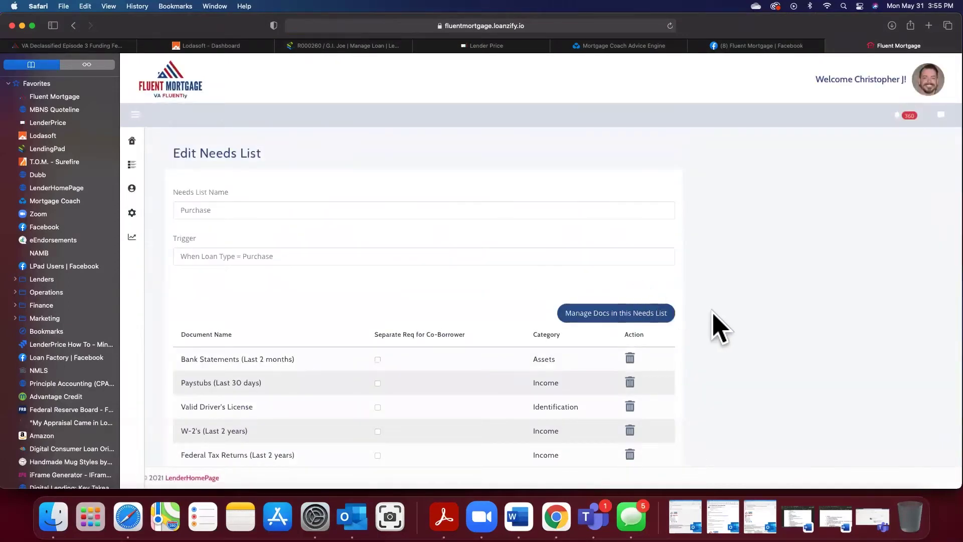
pyautogui.scroll(-2, 714, 326)
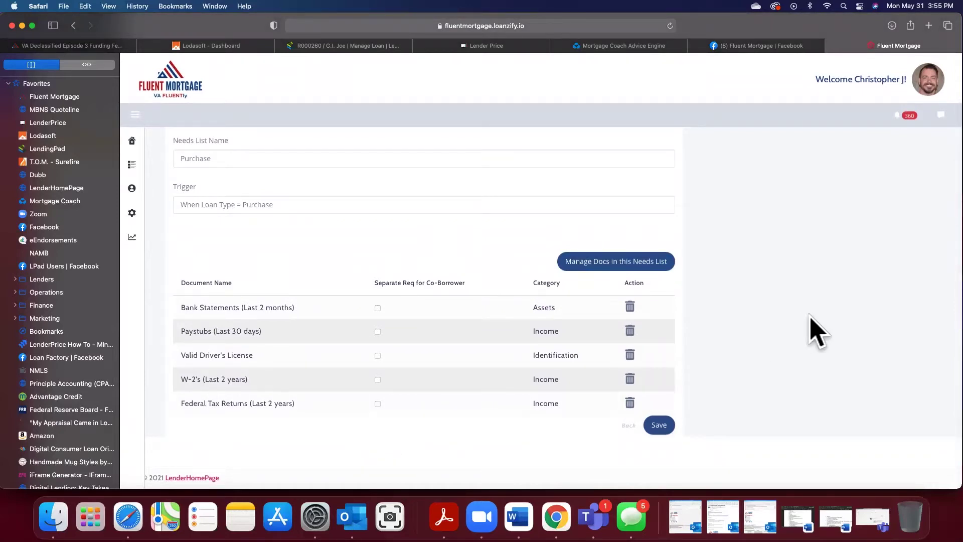
pyautogui.click(73, 25)
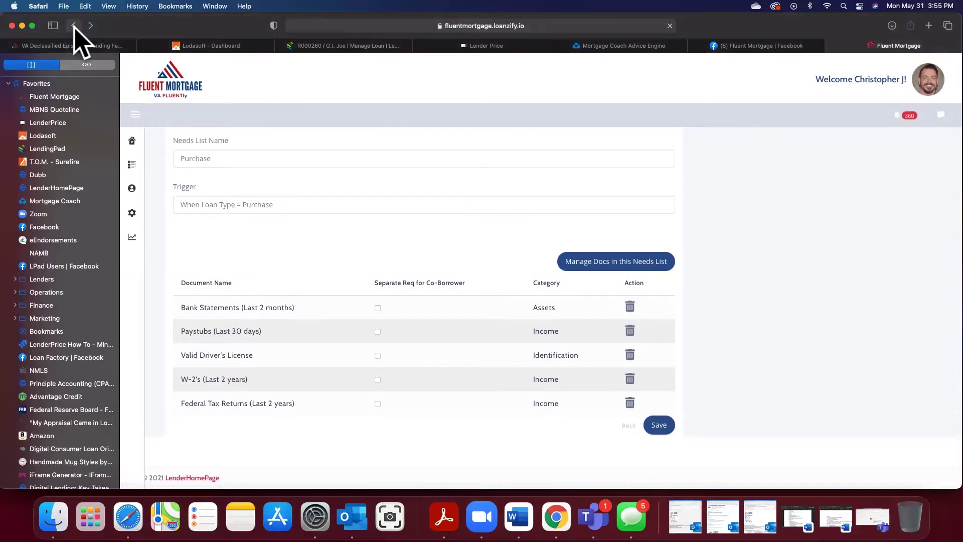
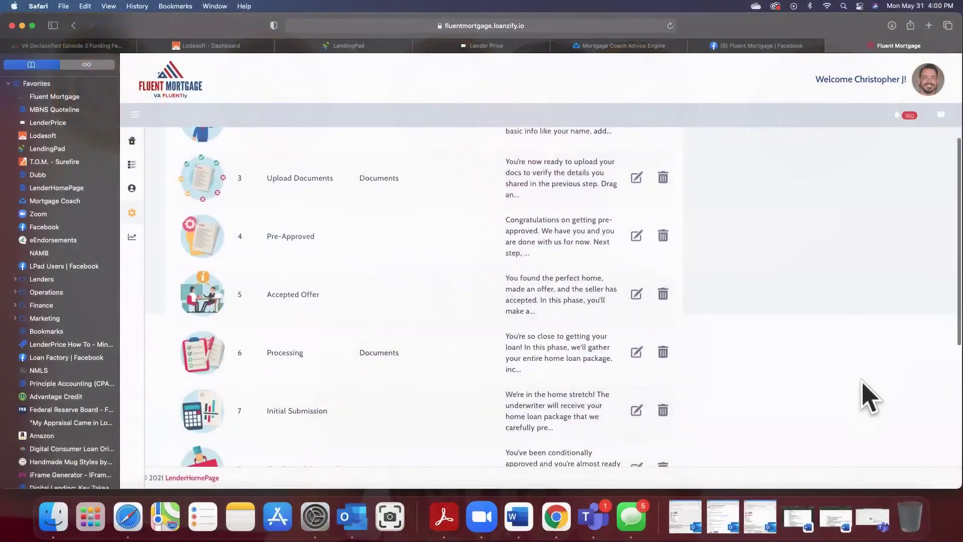
# Open the Pre-Approvals settings and read through the pre-approval letter template and its variables.
pyautogui.scroll(5, 791, 301)
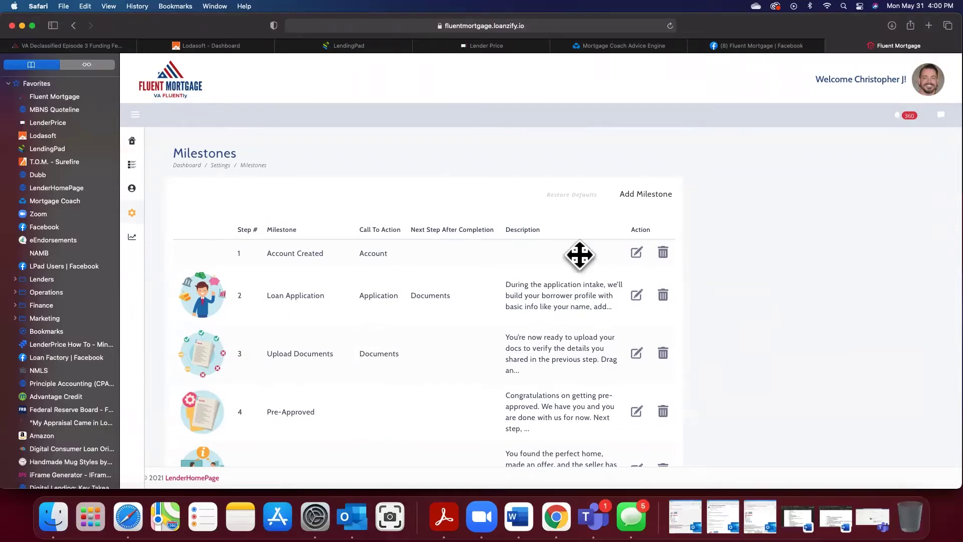
pyautogui.moveTo(132, 213)
pyautogui.click(165, 212)
pyautogui.click(182, 351)
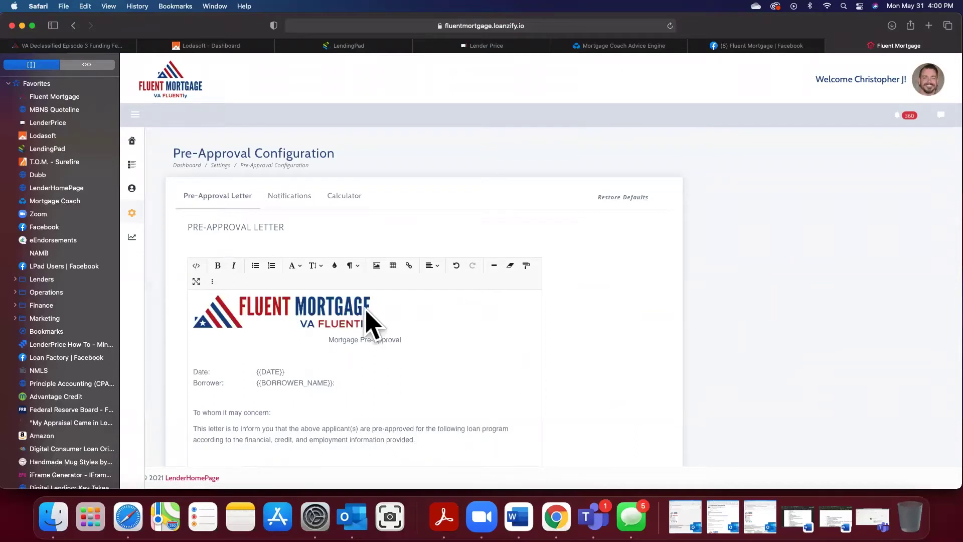
pyautogui.scroll(-5, 529, 377)
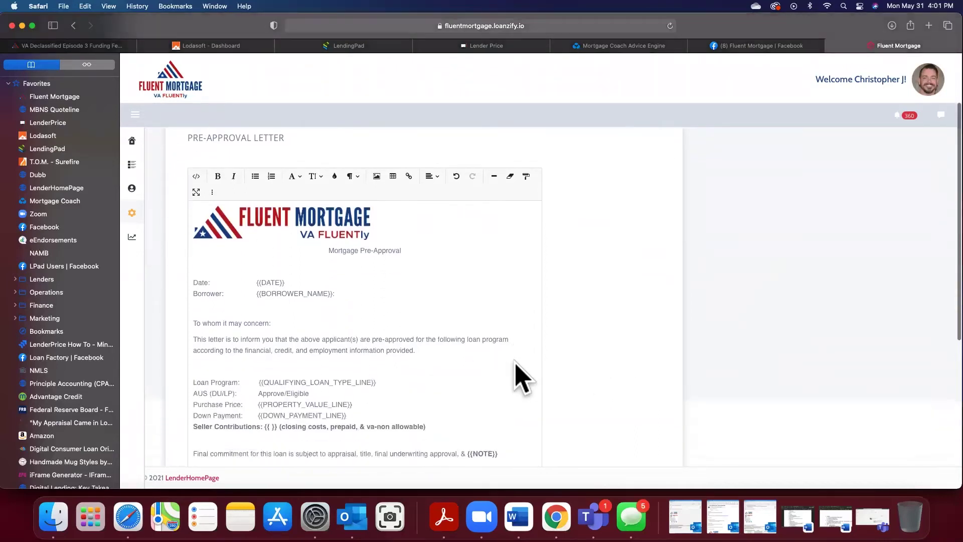
pyautogui.scroll(-4, 517, 377)
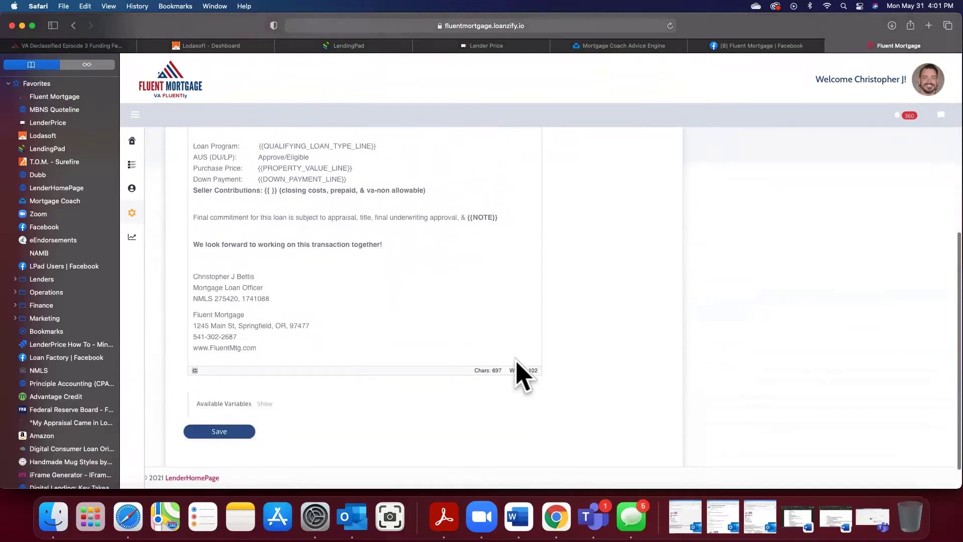
pyautogui.scroll(8, 520, 376)
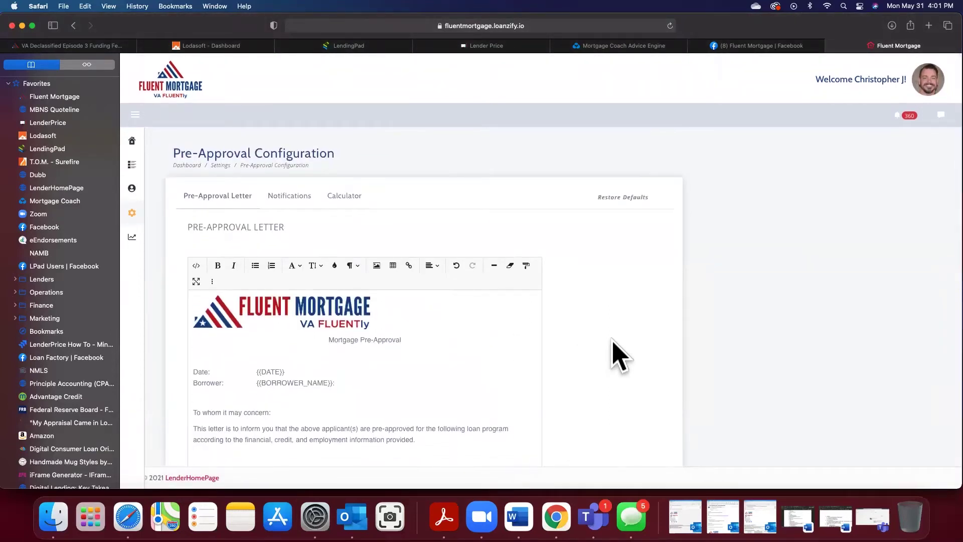
# Open the Communication settings and review the notification events and their recipients.
pyautogui.moveTo(135, 213)
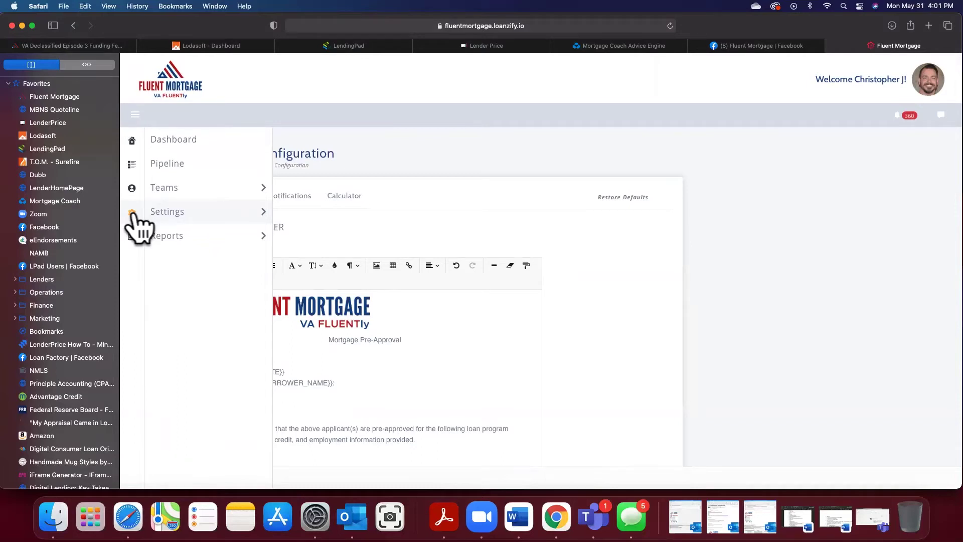
pyautogui.click(173, 211)
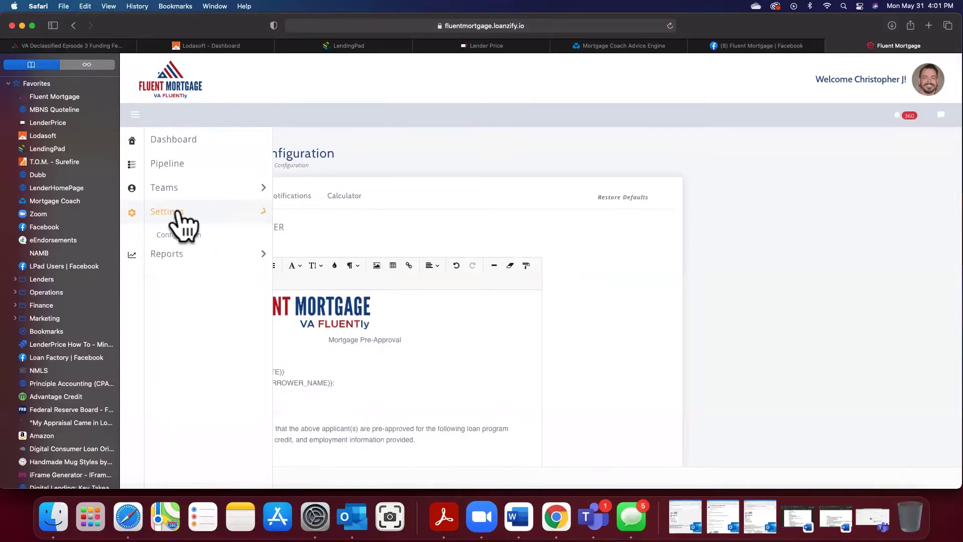
pyautogui.click(175, 375)
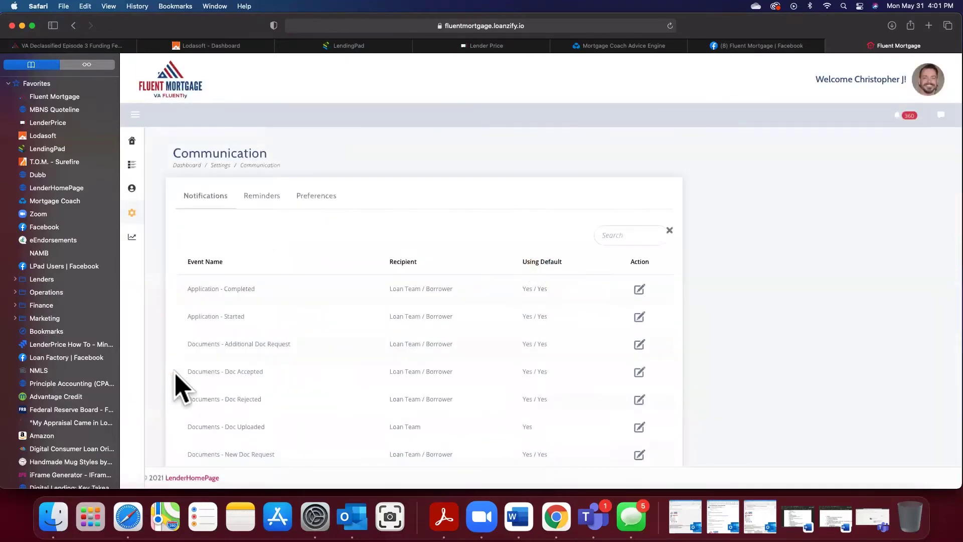
pyautogui.scroll(-2, 285, 374)
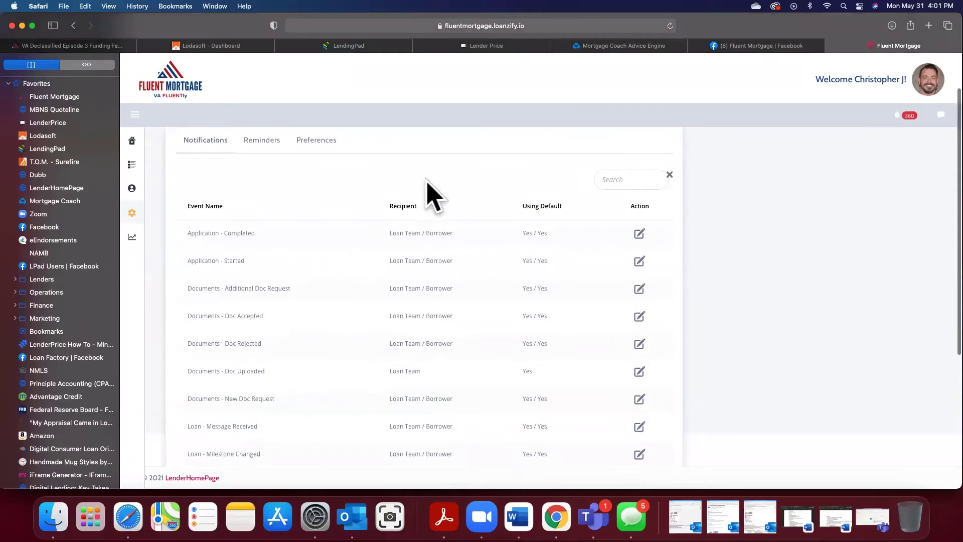
pyautogui.scroll(2, 378, 359)
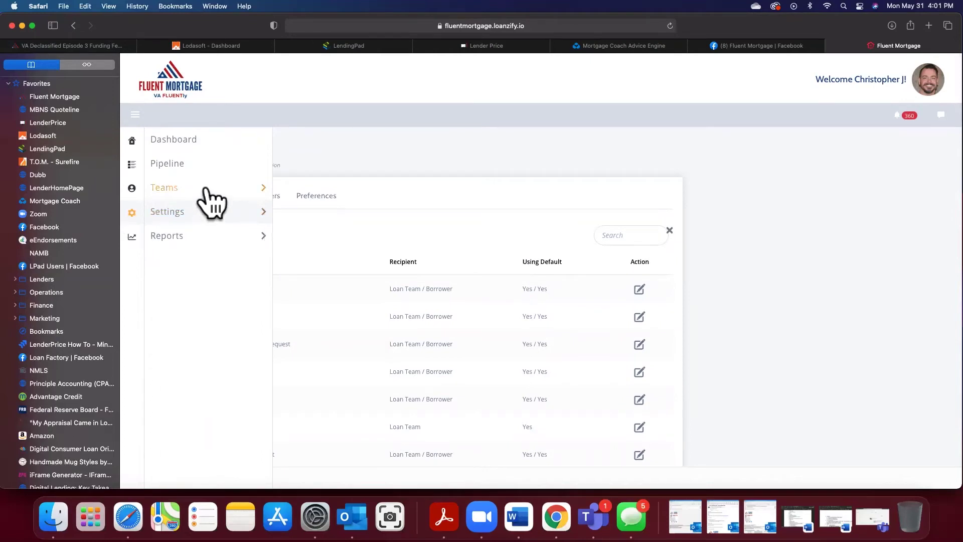
# Open the Partners list under Teams and look through all the partner entries.
pyautogui.click(206, 190)
pyautogui.click(170, 281)
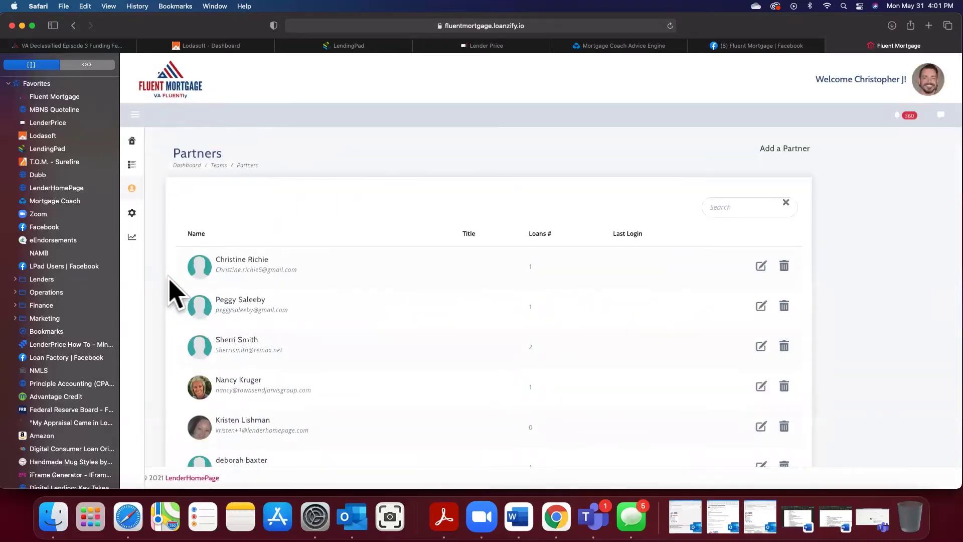
pyautogui.scroll(-10, 321, 311)
pyautogui.scroll(2, 313, 286)
pyautogui.scroll(10, 309, 286)
pyautogui.scroll(-10, 307, 286)
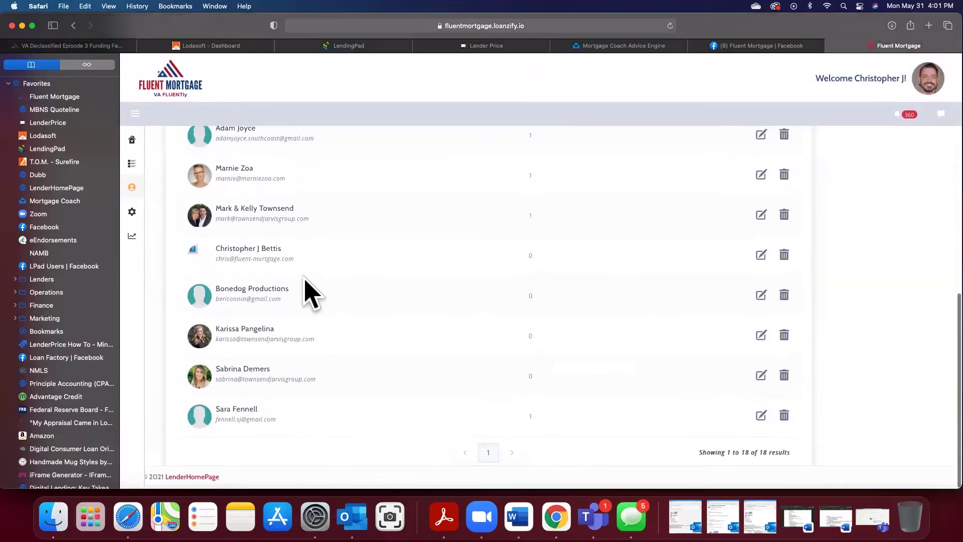
pyautogui.scroll(10, 306, 291)
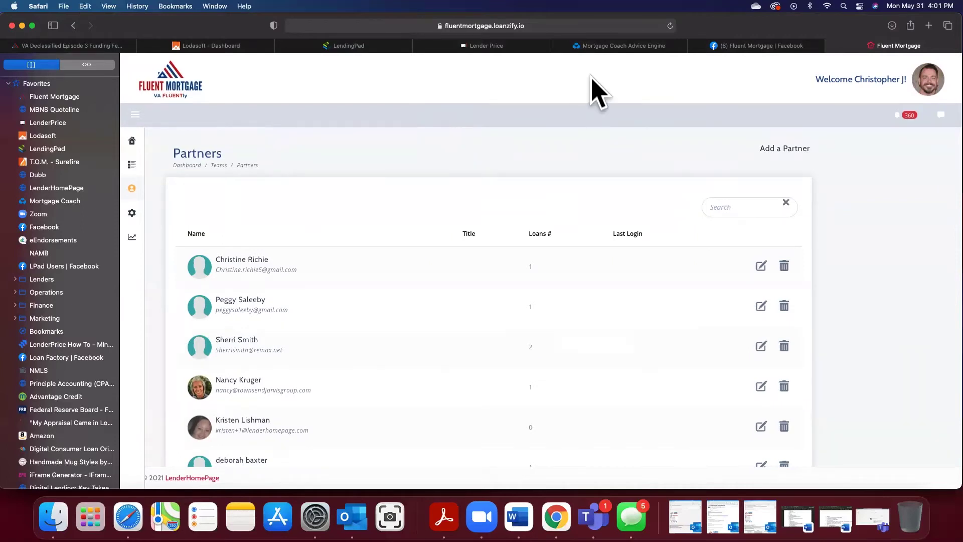
# Leave the POS for the LenderHomePage account area and return to its main dashboard.
pyautogui.click(929, 91)
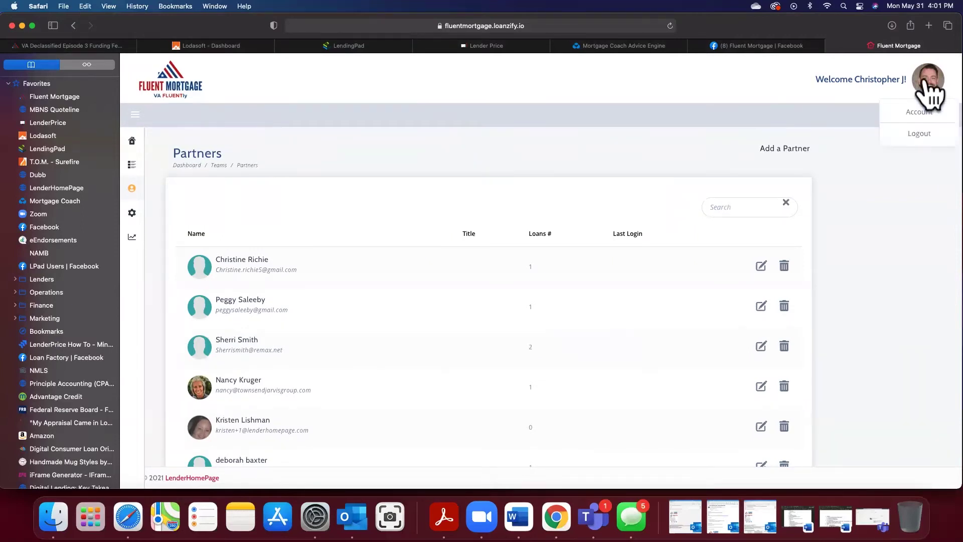
pyautogui.click(926, 127)
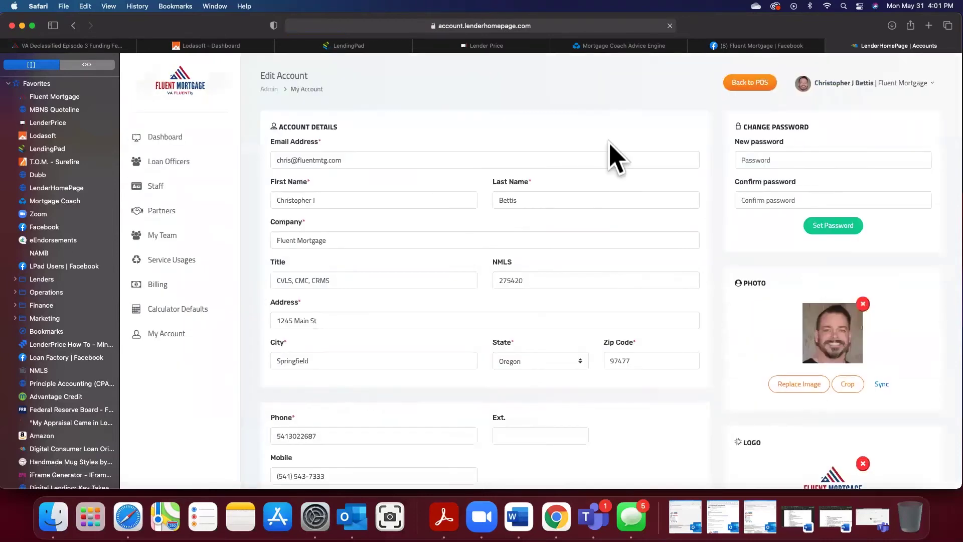
pyautogui.click(167, 141)
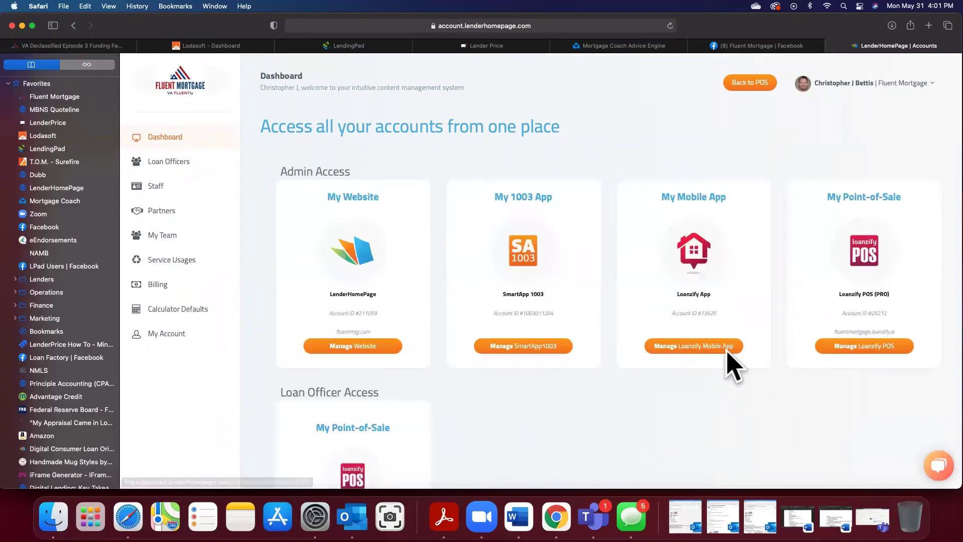
# Open the Loanzify mobile app admin and view the Principle Brokers/Realtors partner's co-branded application in the Partners list.
pyautogui.click(701, 345)
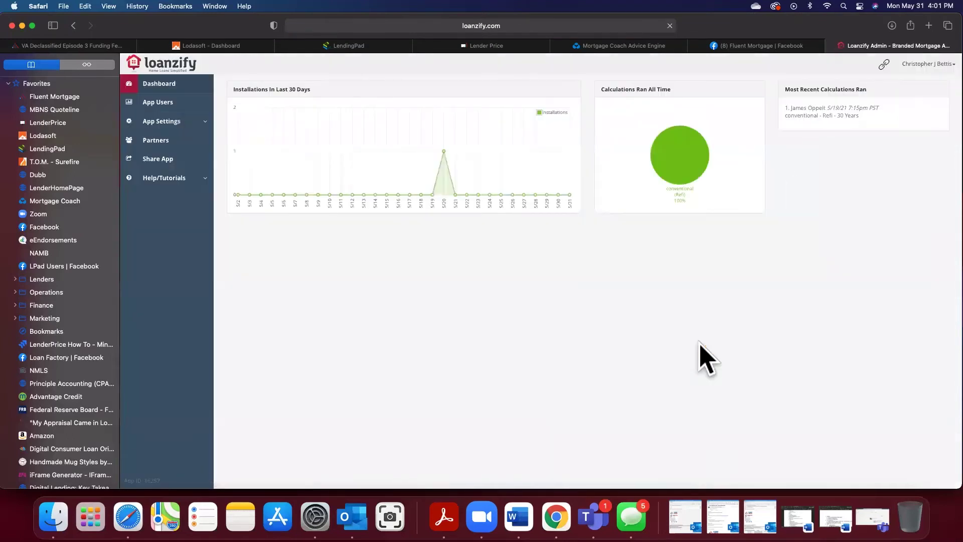
pyautogui.click(160, 142)
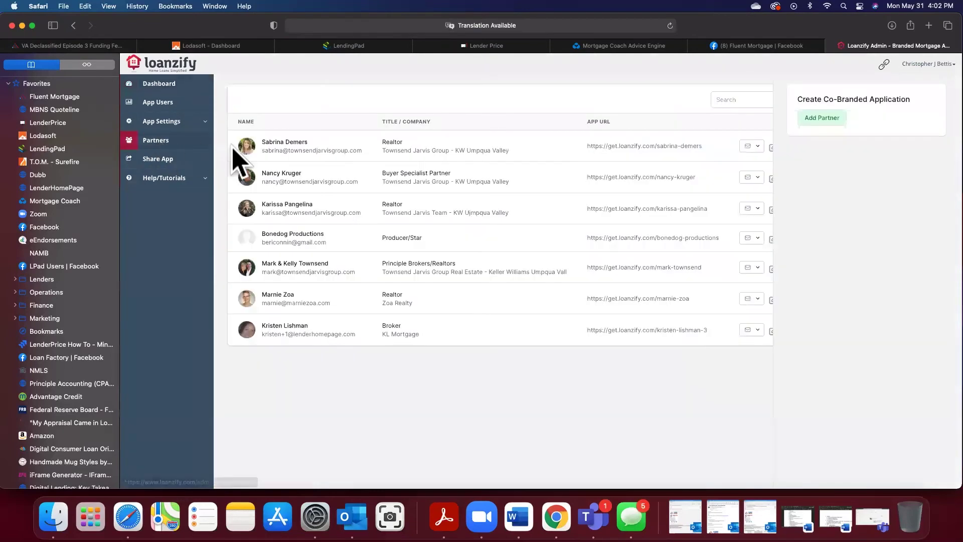
pyautogui.click(772, 269)
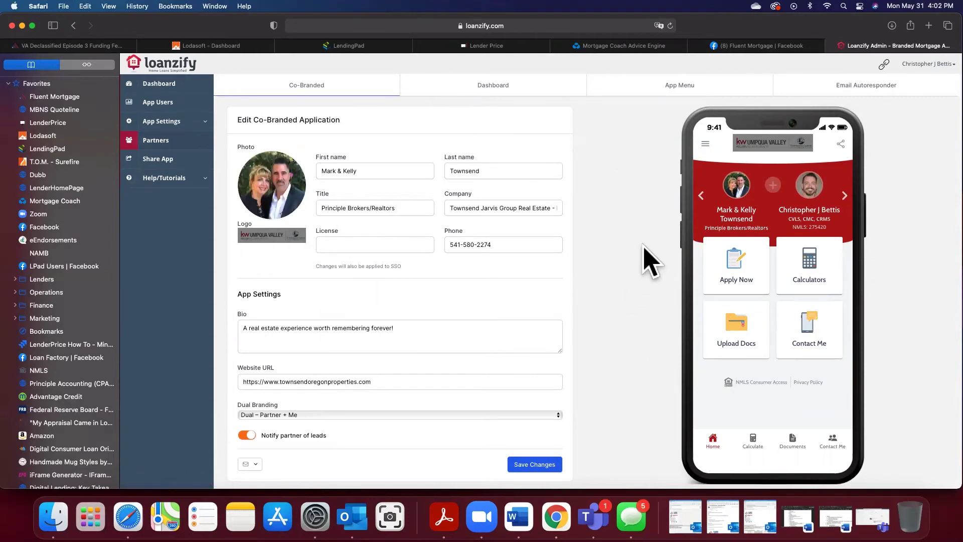
# Leave the Loanzify mobile app admin for the account area and return to its main dashboard.
pyautogui.click(927, 64)
pyautogui.click(923, 85)
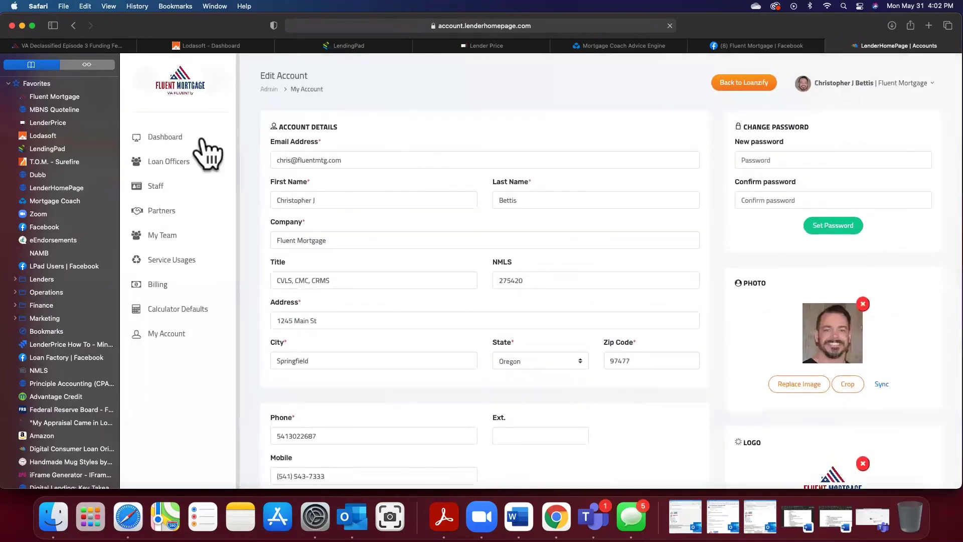
pyautogui.click(175, 139)
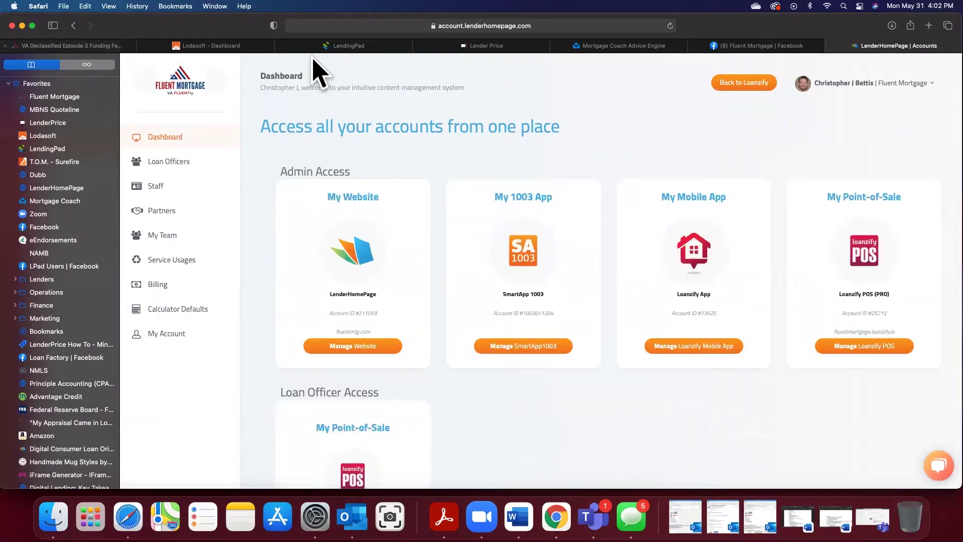
# Switch to the Fluent Mortgage website and look over its home page and navigation links.
pyautogui.click(71, 45)
pyautogui.scroll(3, 524, 198)
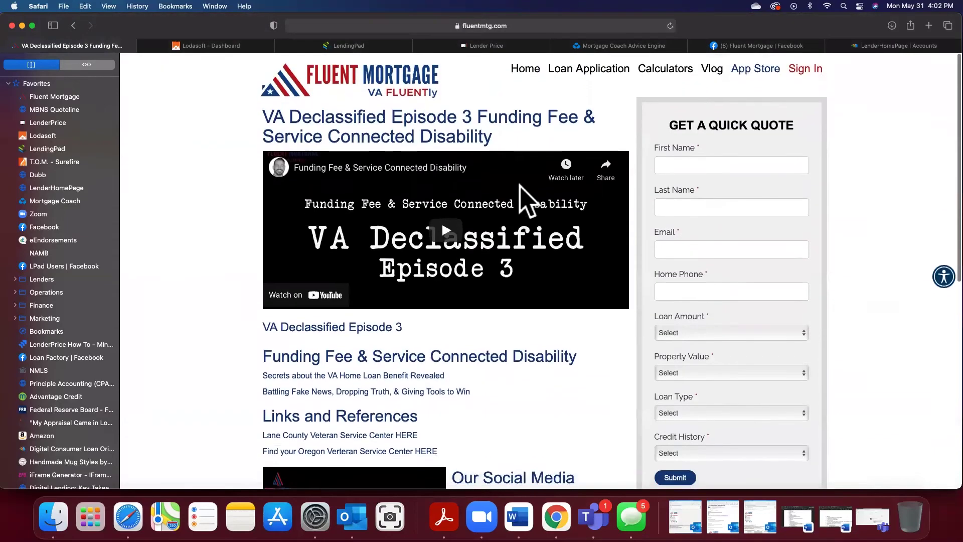
pyautogui.click(525, 64)
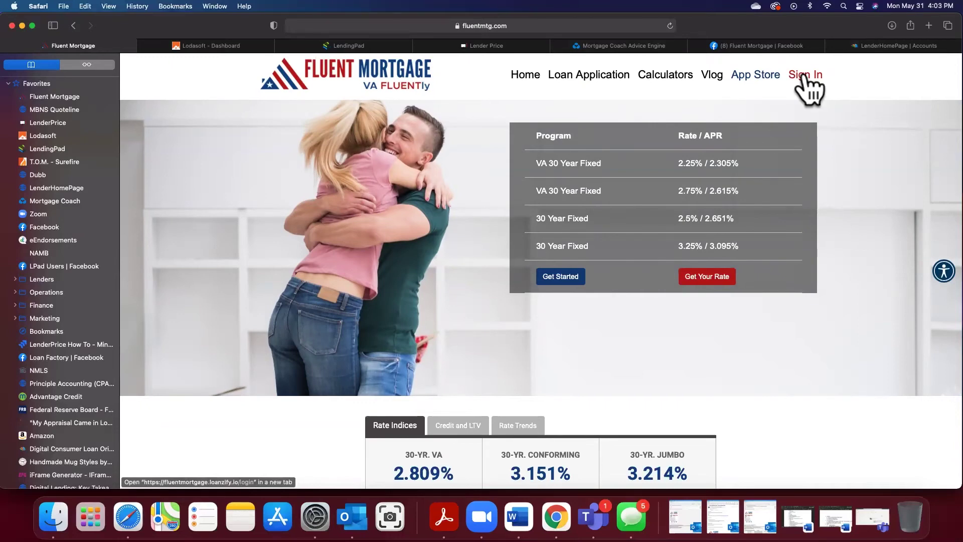
# Open the website admin from the LenderHomePage account dashboard and review the site's navigation editor, including how the Sign In link opens.
pyautogui.click(878, 45)
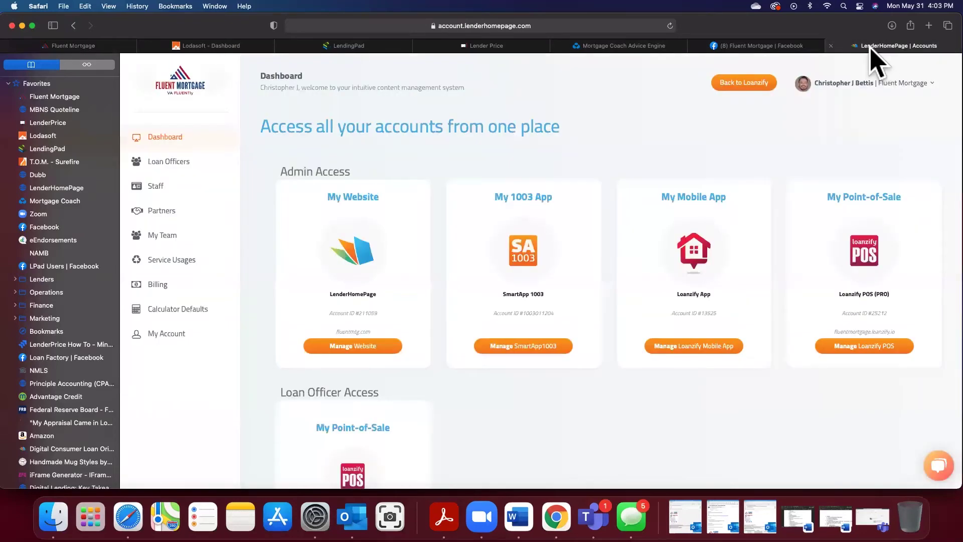
pyautogui.click(357, 346)
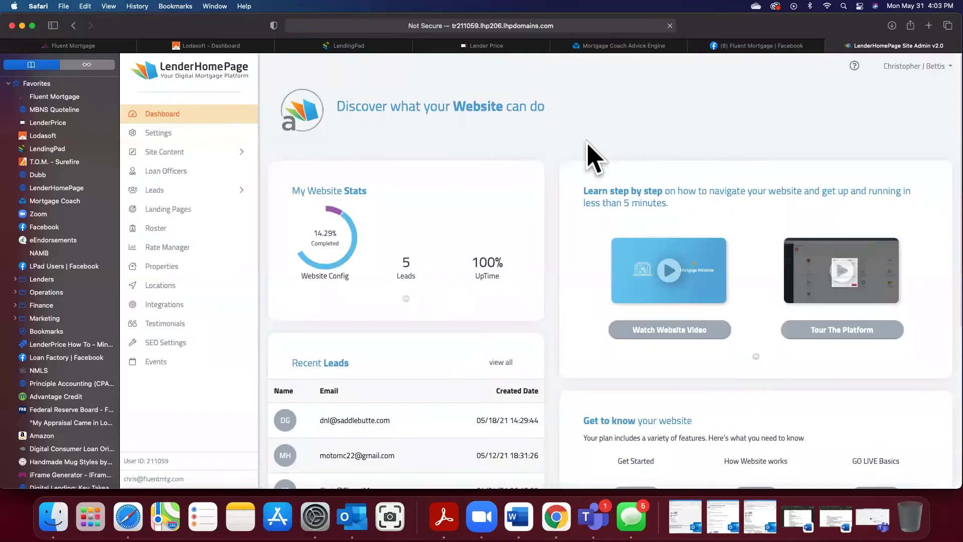
pyautogui.click(182, 154)
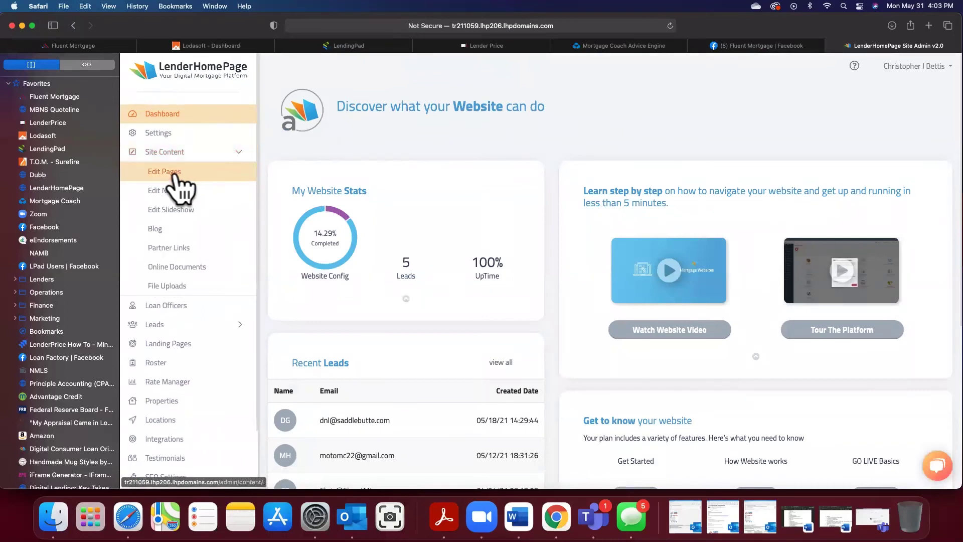
pyautogui.click(176, 190)
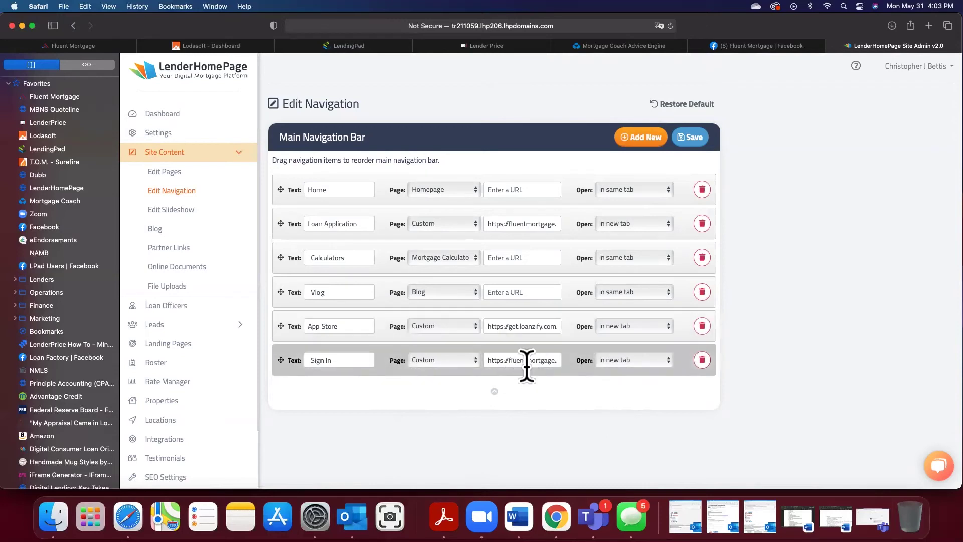
pyautogui.click(645, 361)
pyautogui.click(640, 359)
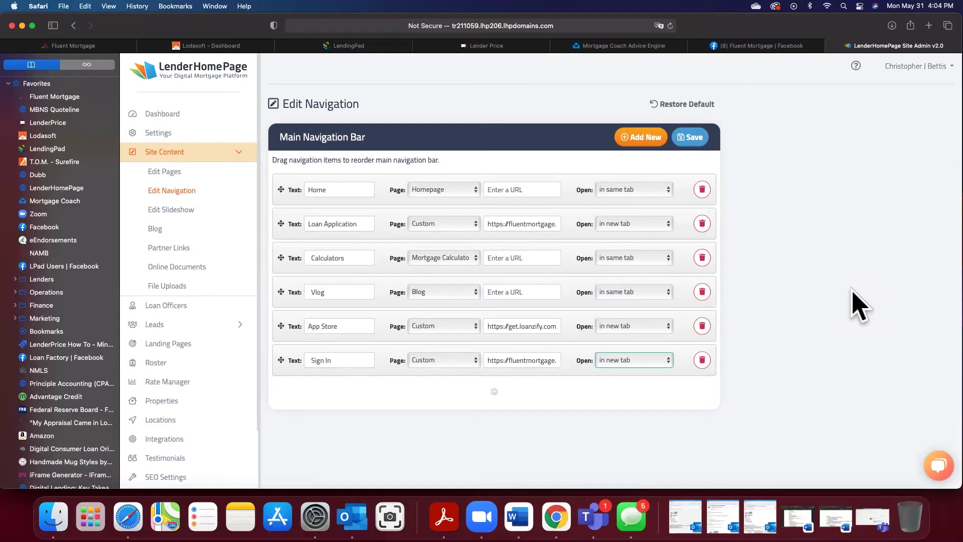
# Leave the website admin for My Account and go back to the dashboard listing all accounts.
pyautogui.click(202, 114)
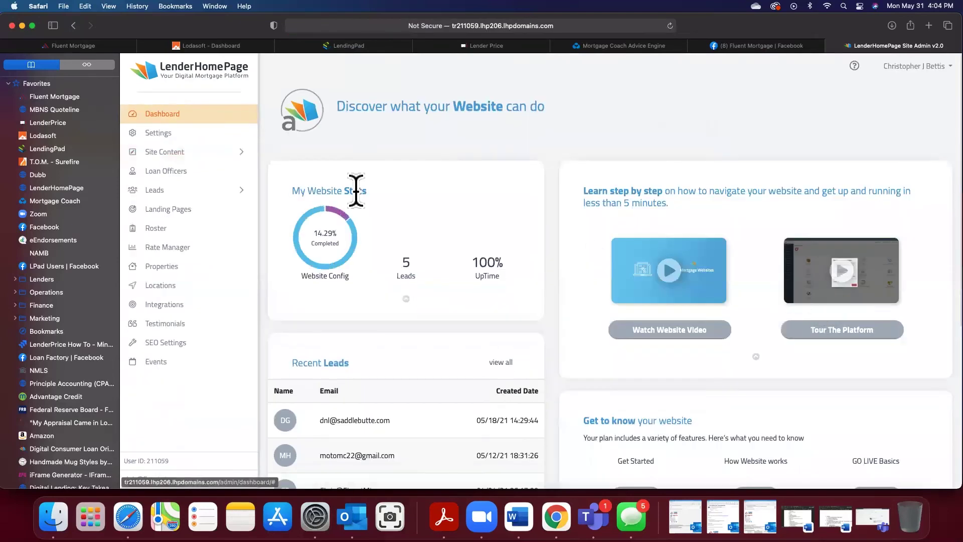
pyautogui.click(903, 66)
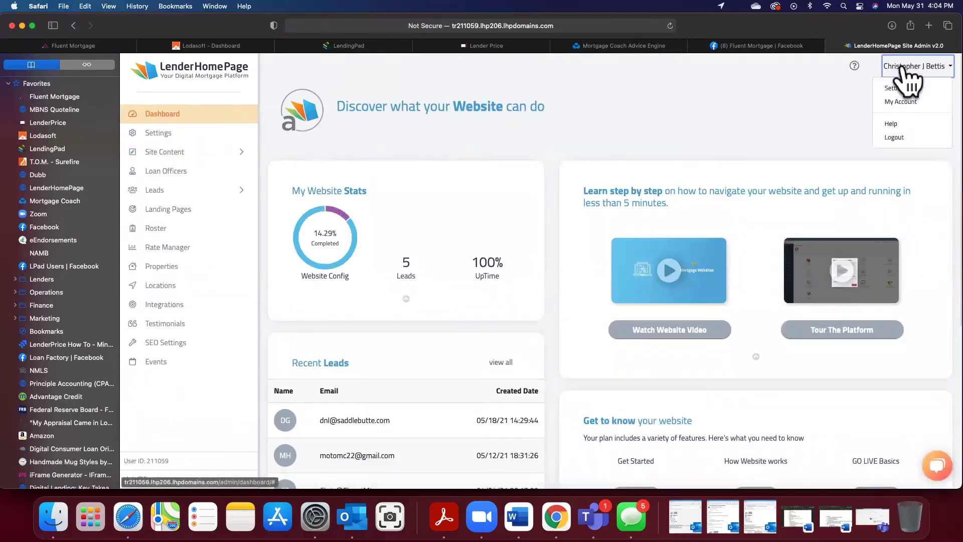
pyautogui.click(908, 103)
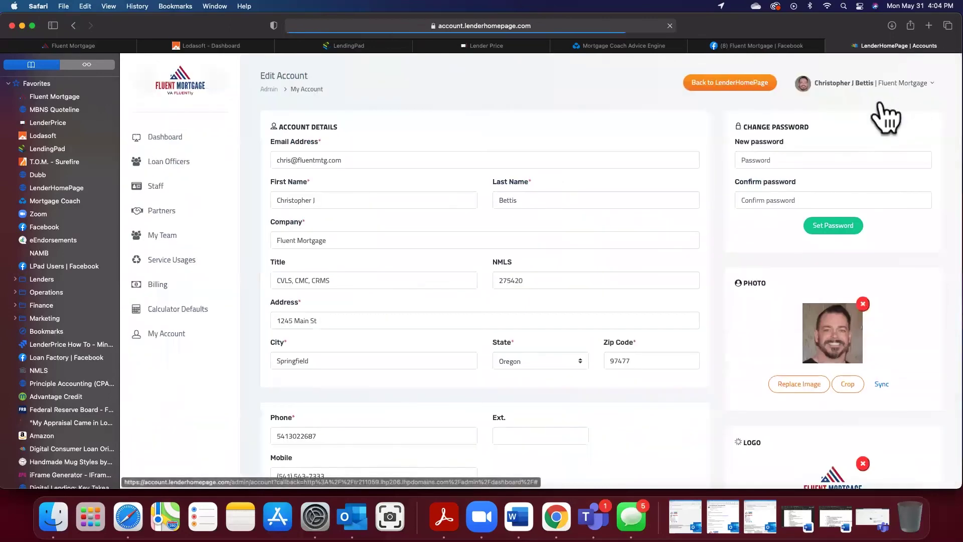
pyautogui.click(164, 142)
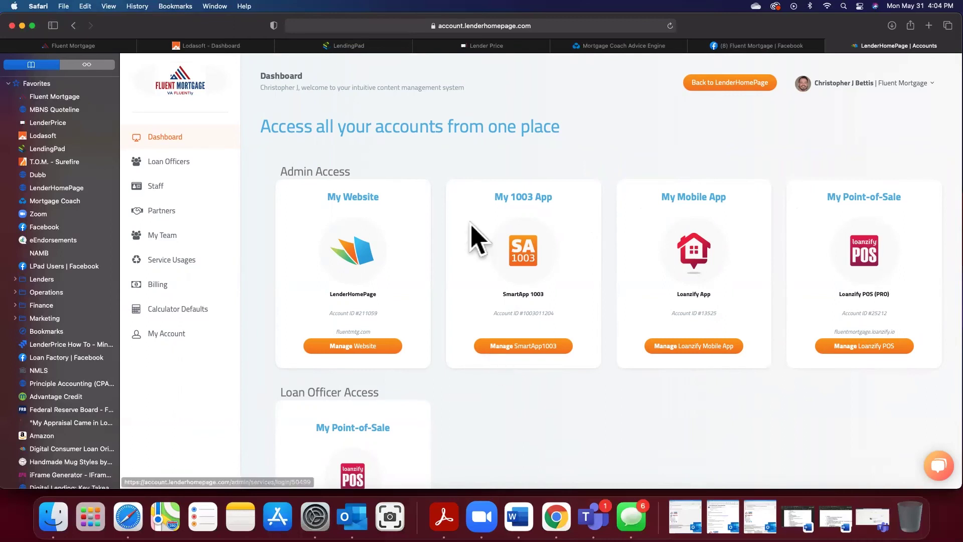
# View the Fluent Mortgage home page once more and switch back to the LenderHomePage account dashboard.
pyautogui.click(101, 42)
pyautogui.scroll(2, 546, 279)
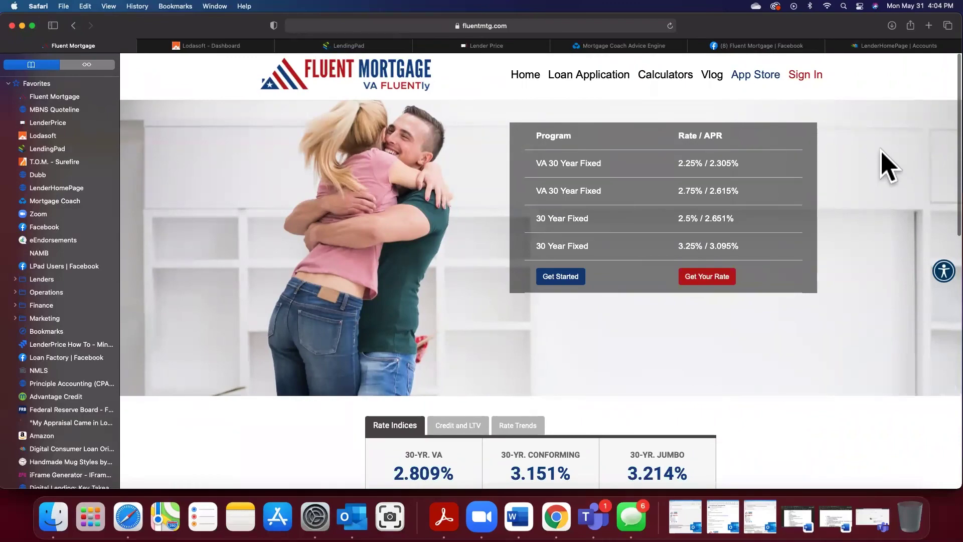
pyautogui.click(882, 46)
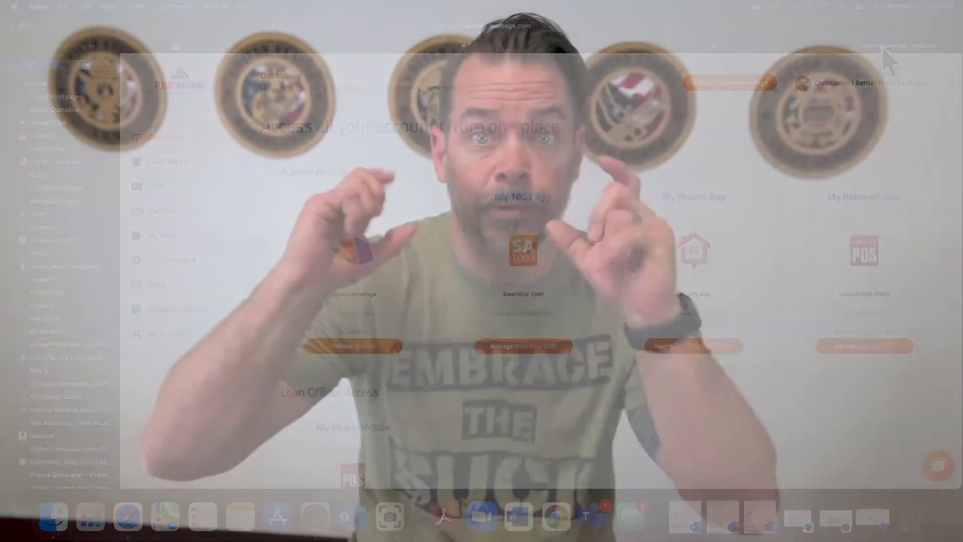